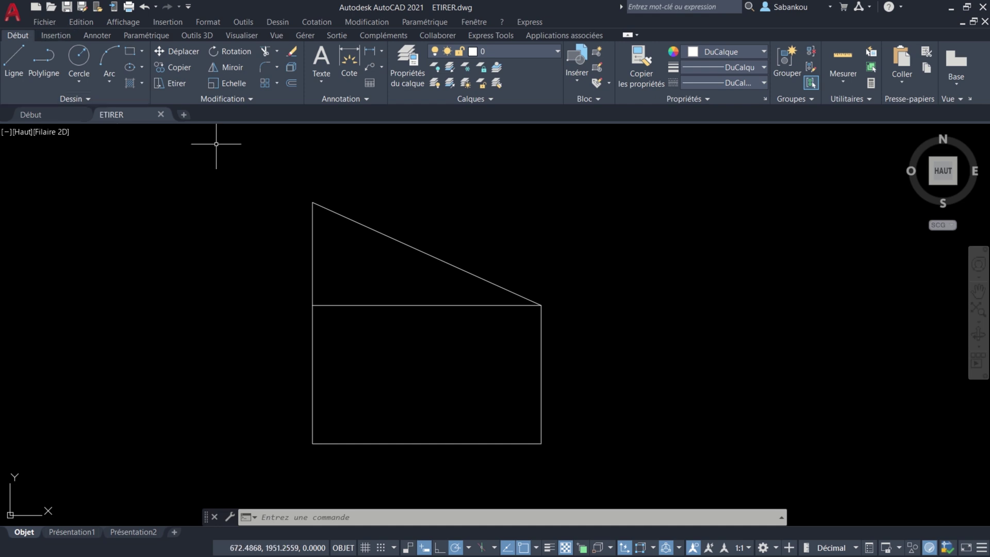
# Step: Cancel the stray E entry, start Etirer, and begin a crossing window over the sketch's right side
pyautogui.write('E')
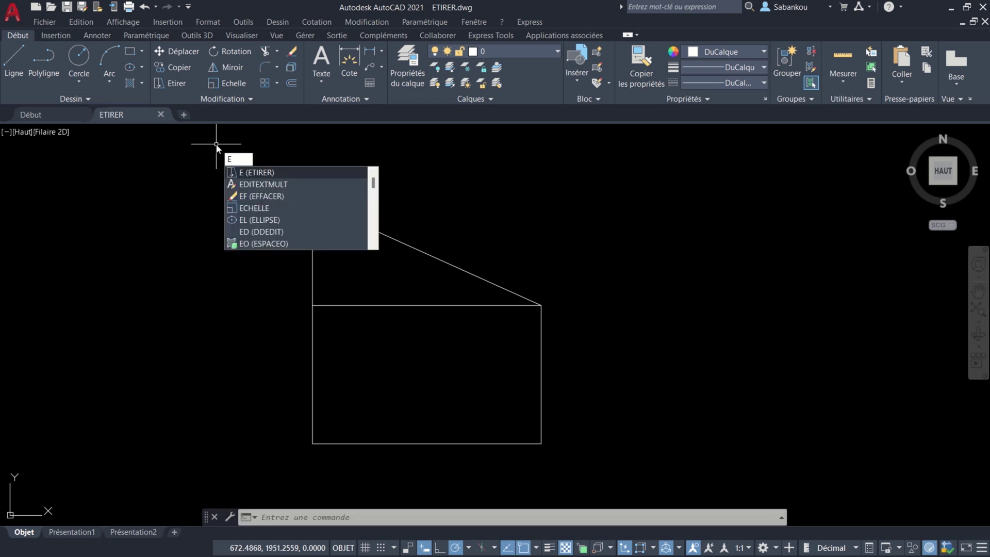
pyautogui.press('Escape')
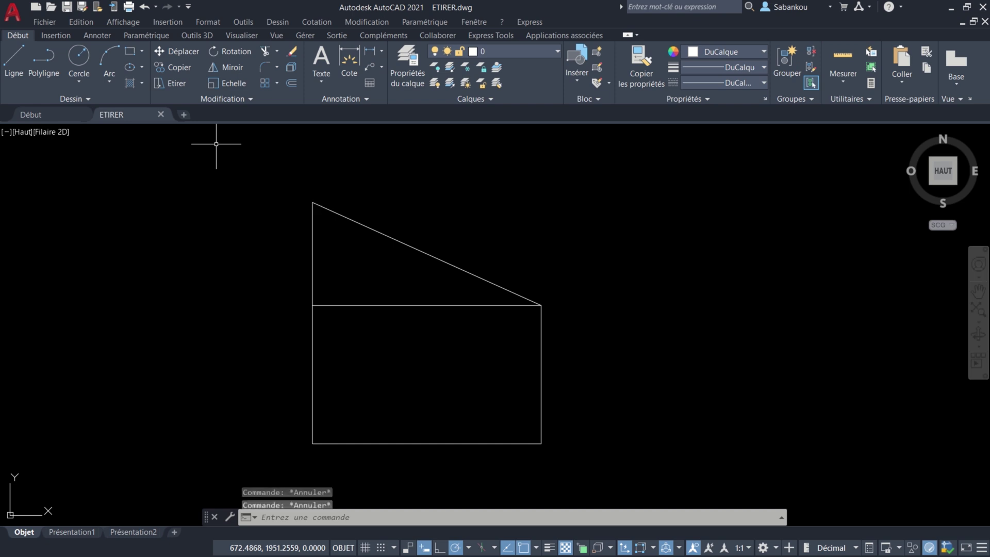
pyautogui.press('Escape')
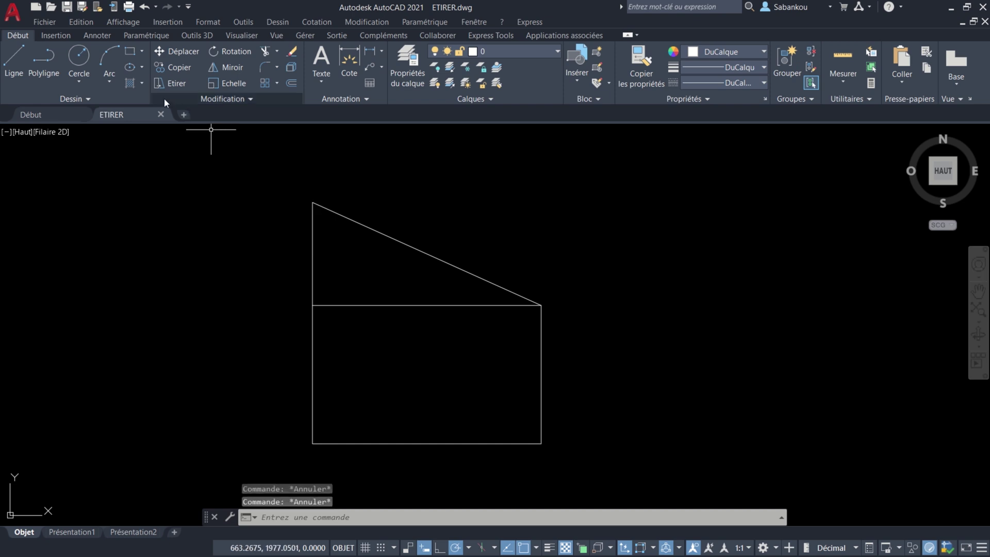
pyautogui.click(170, 87)
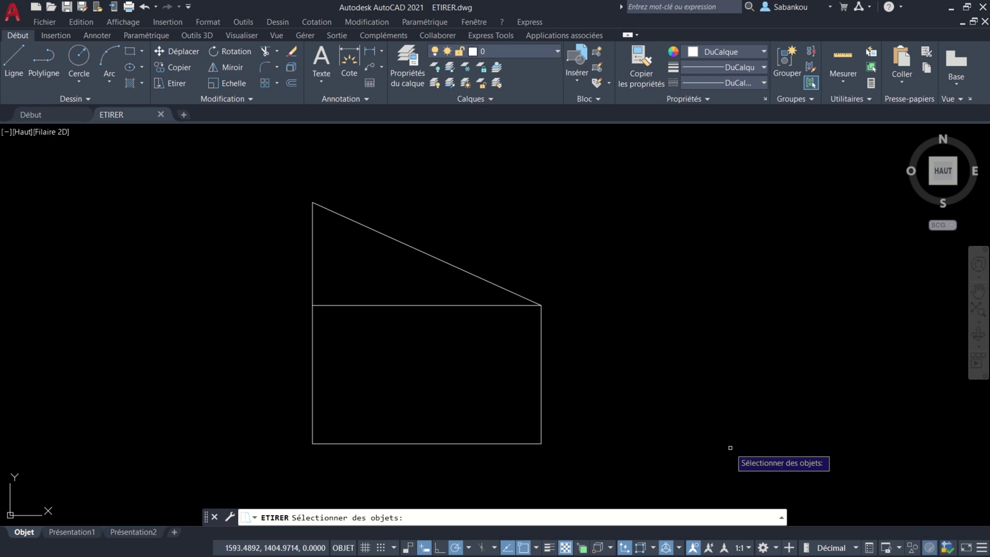
pyautogui.click(592, 466)
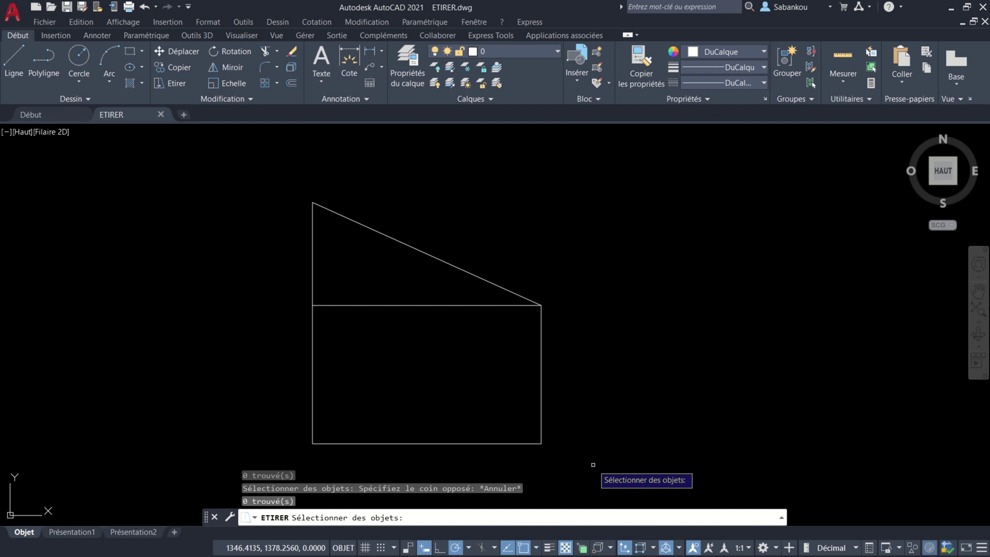
pyautogui.click(593, 464)
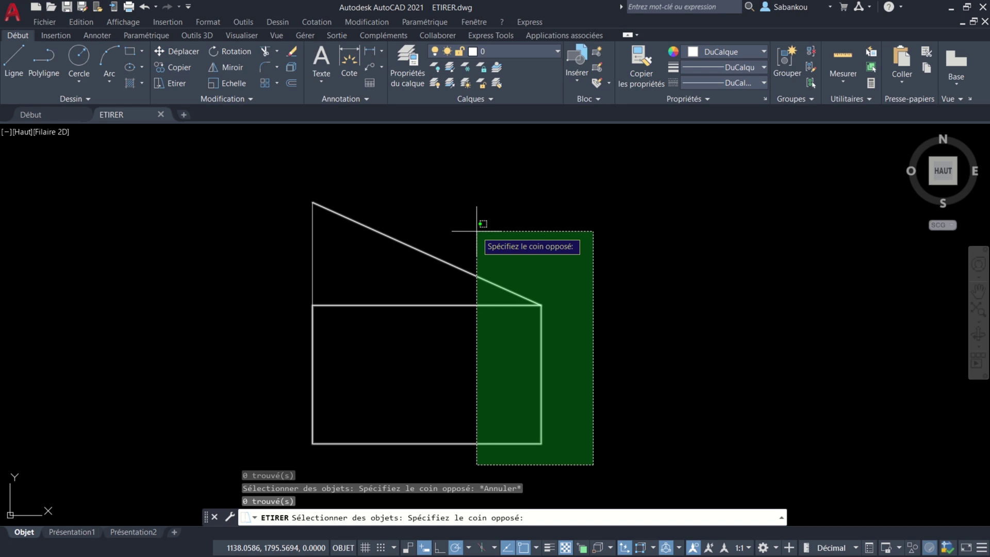
# Step: Stretch both shapes' right corner far to the upper right, leaving a tapered outline
pyautogui.click(476, 231)
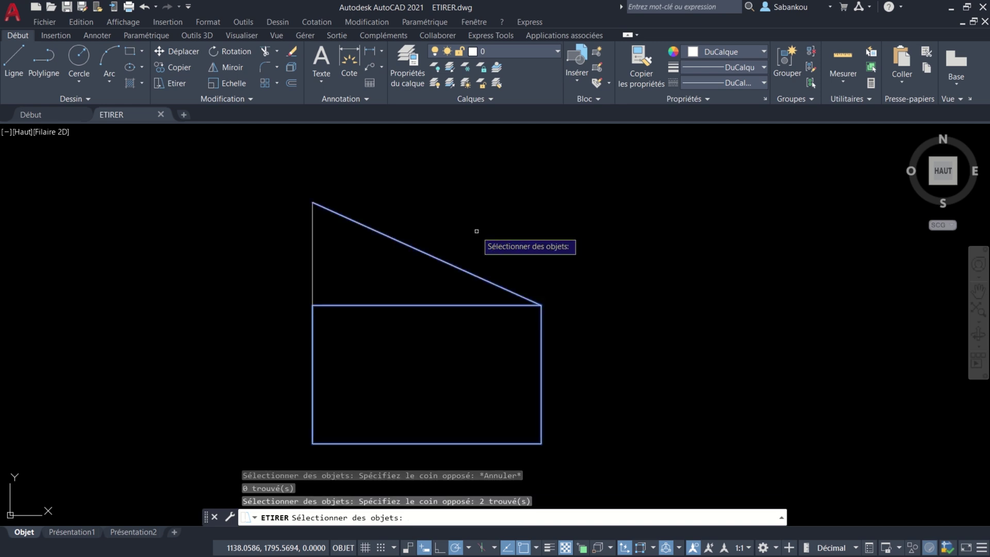
pyautogui.press('Return')
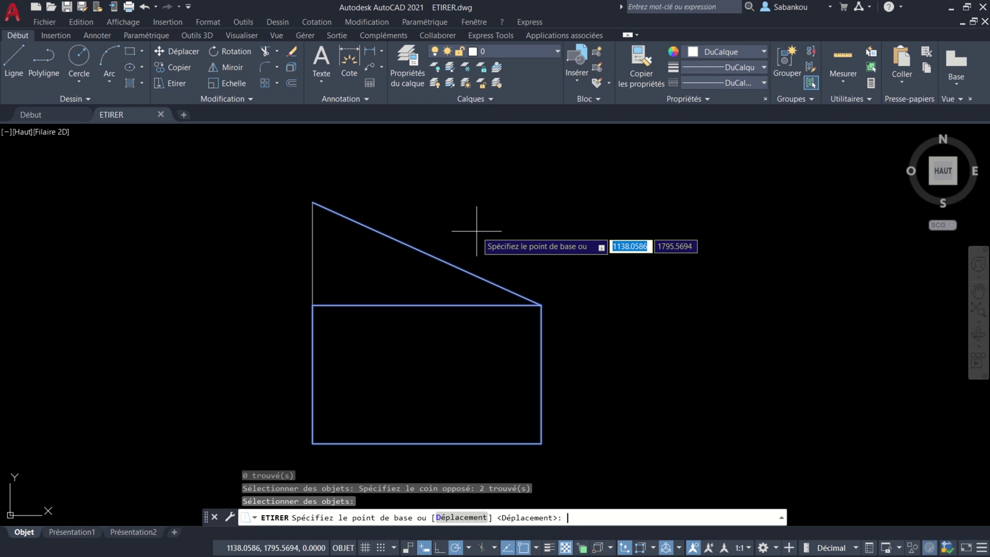
pyautogui.click(540, 305)
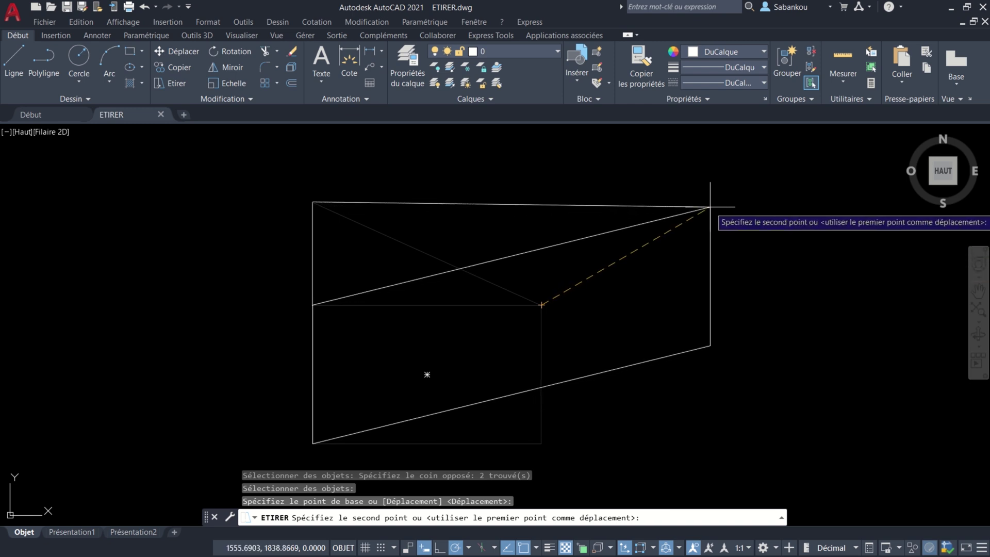
pyautogui.click(708, 232)
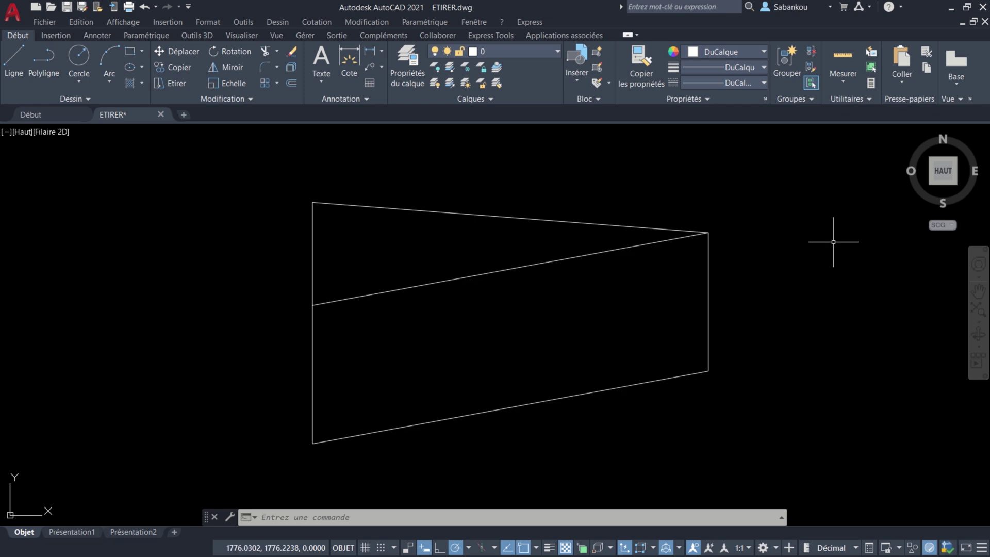
# Step: Pan and zoom out to show the whole three-room floor plan, 1260 wide
pyautogui.moveTo(833, 242); pyautogui.dragTo(575, 296, button='middle')
pyautogui.moveTo(722, 289); pyautogui.dragTo(503, 291, button='middle')
pyautogui.moveTo(593, 266)
pyautogui.mouseDown(button='middle')
pyautogui.moveTo(579, 281)
pyautogui.moveTo(387, 278)
pyautogui.mouseUp(button='middle')
pyautogui.moveTo(706, 214); pyautogui.dragTo(418, 233, button='middle')
pyautogui.scroll(-2, 499, 223)
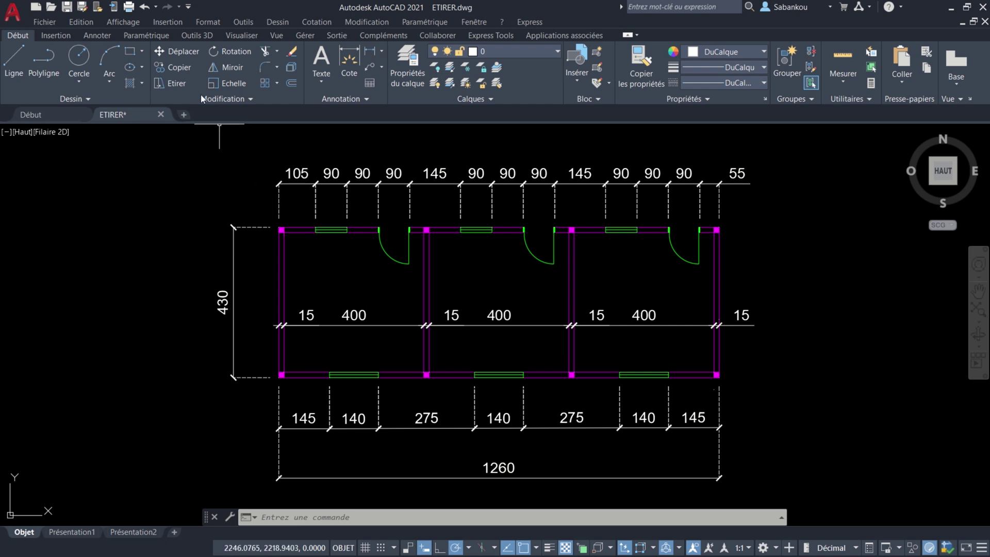
# Step: Stretch the left wall and its dimensions 100 leftward, making the first room 500 wide
pyautogui.click(172, 86)
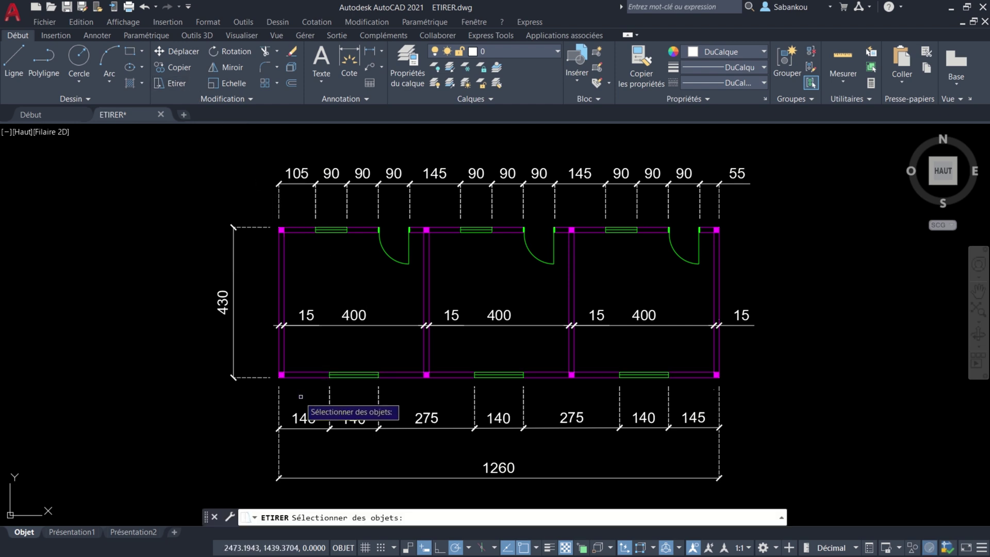
pyautogui.click(304, 376)
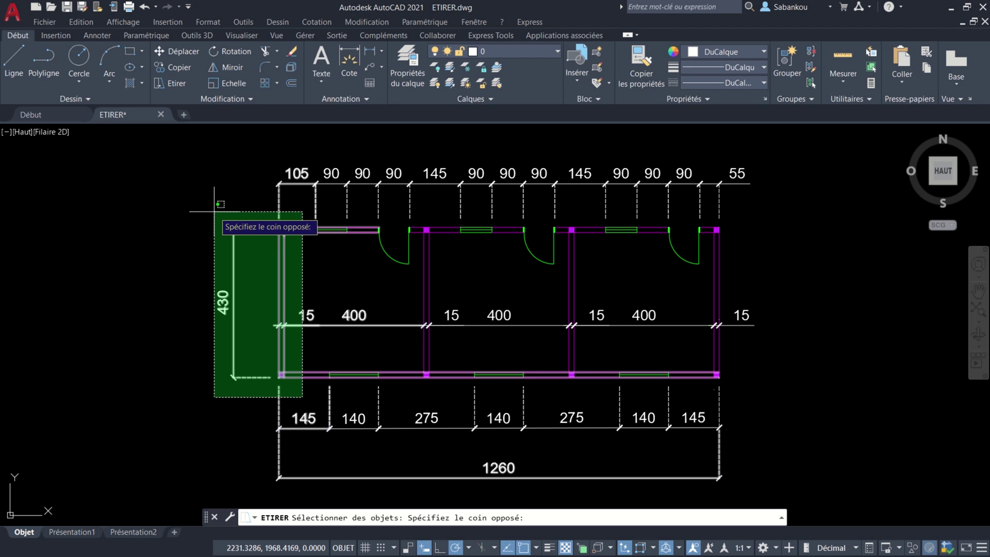
pyautogui.click(213, 211)
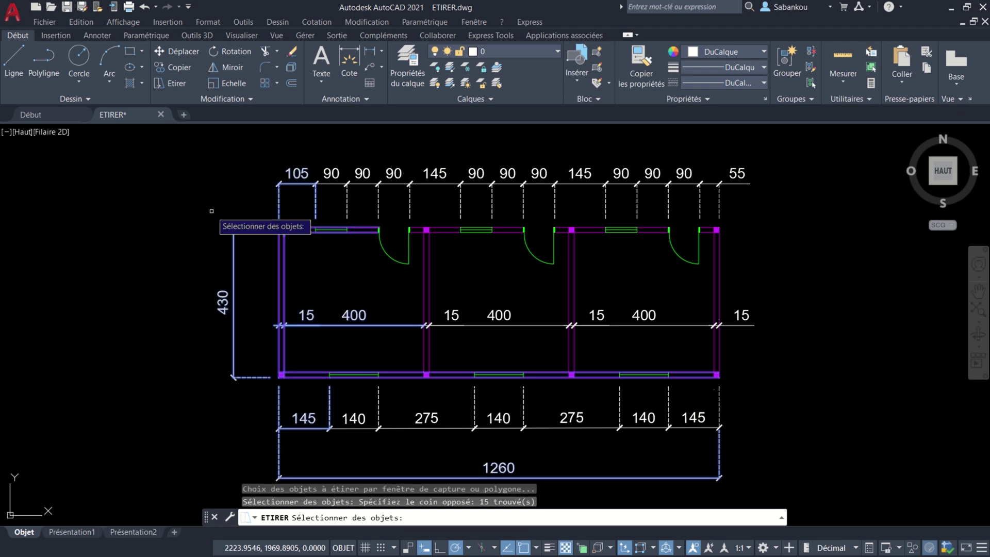
pyautogui.press('Return')
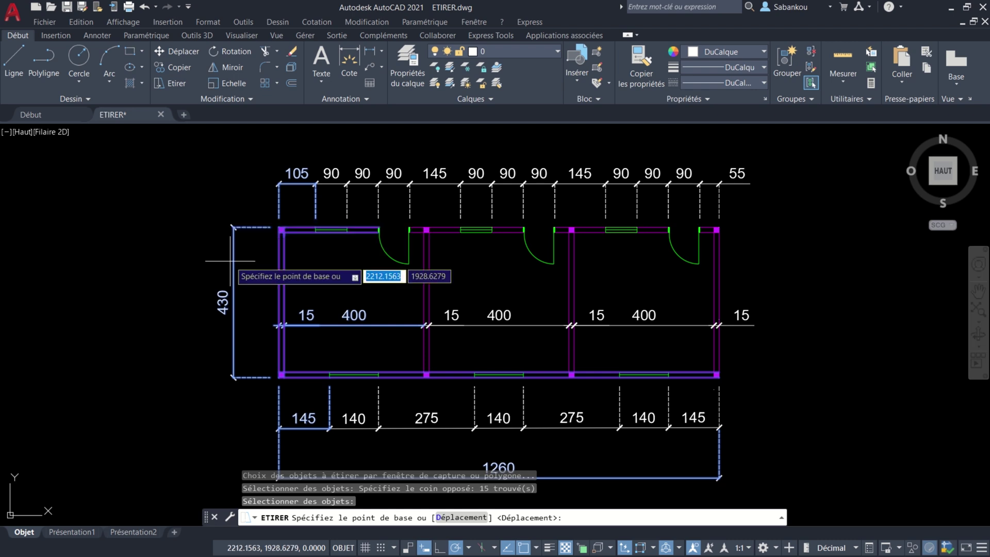
pyautogui.click(279, 377)
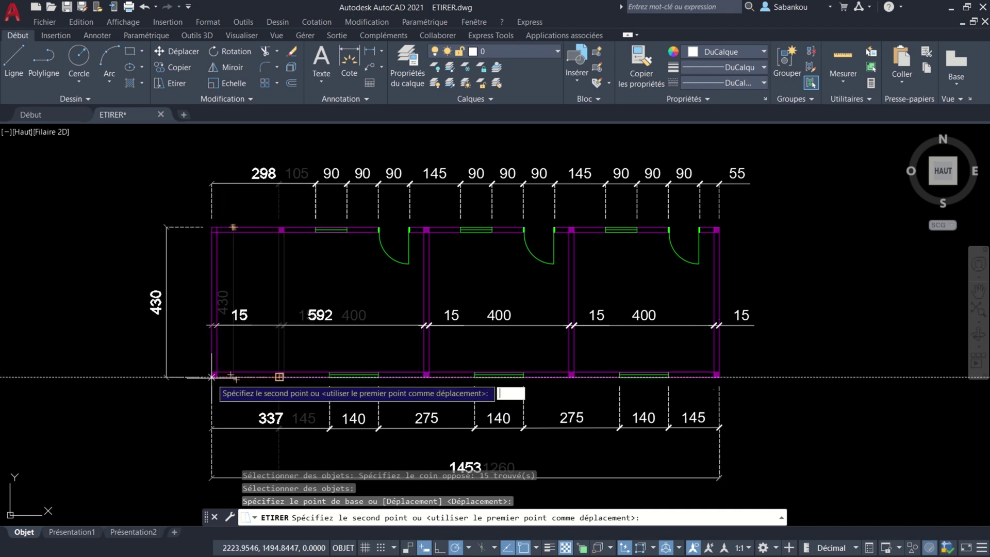
pyautogui.write('100')
pyautogui.press('Return')
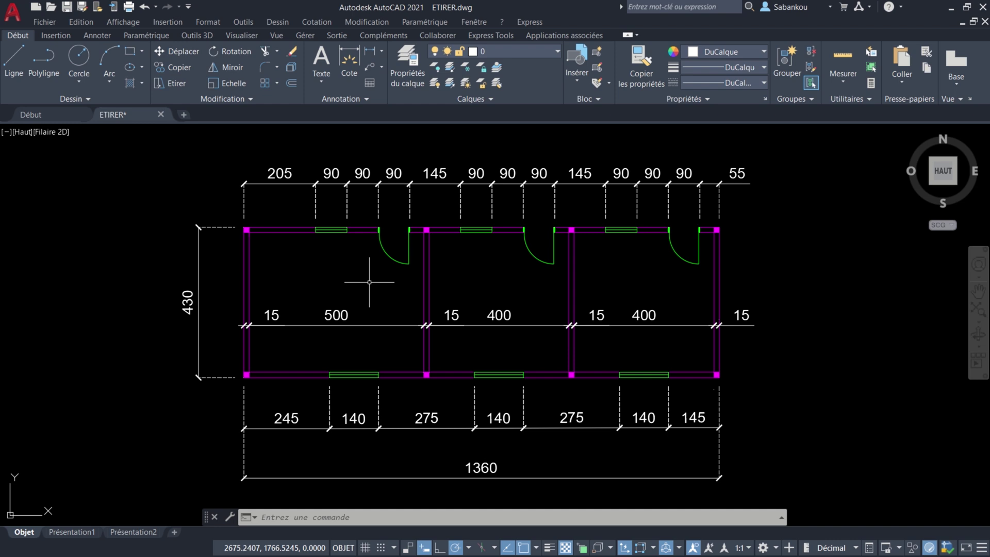
# Step: Stretch the upper-left window 50 left so the top dimensions read 142, 90 and 152
pyautogui.write('E')
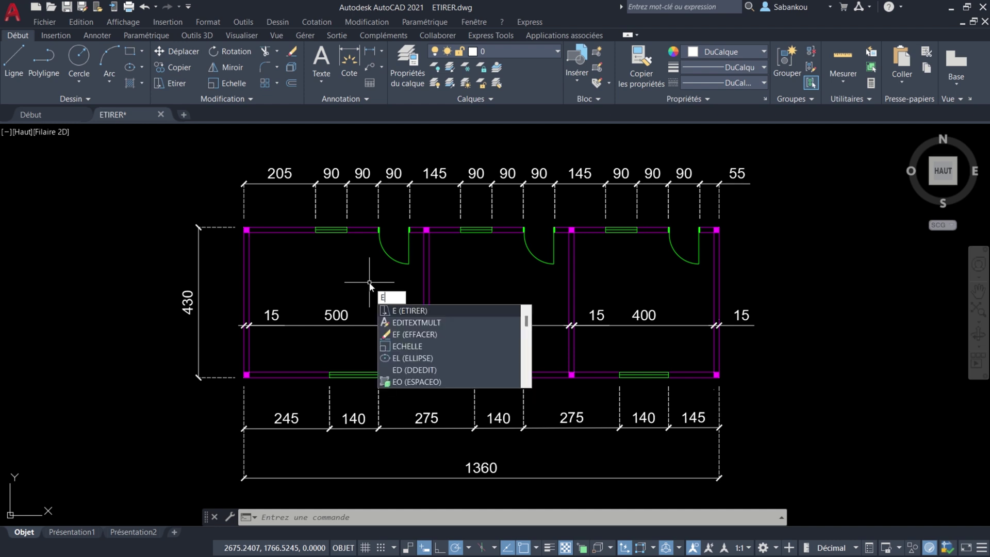
pyautogui.press('Return')
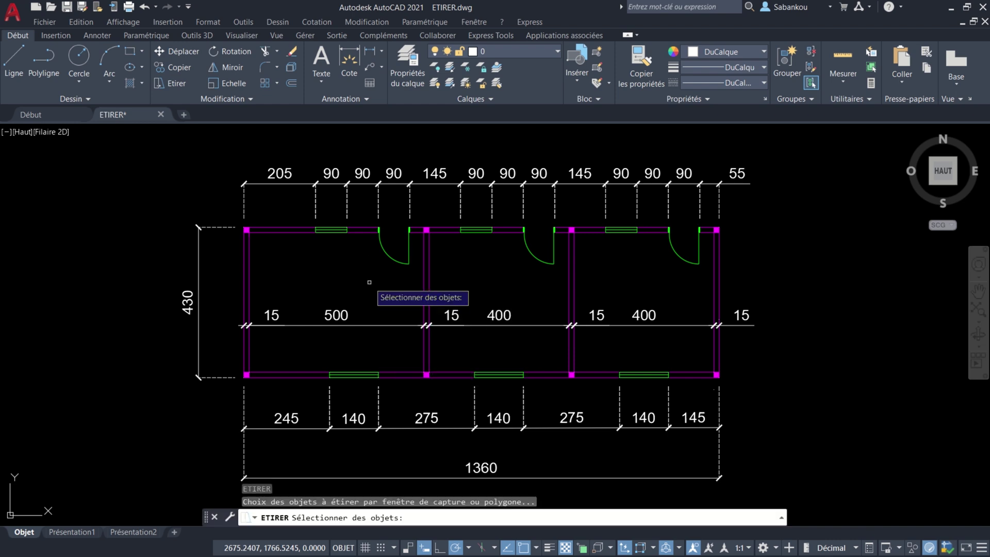
pyautogui.click(357, 244)
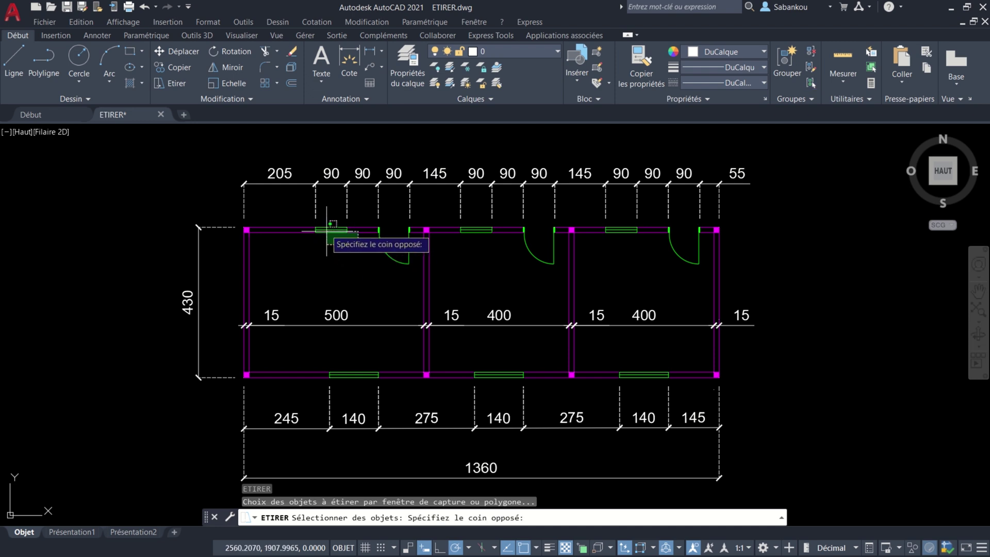
pyautogui.click(299, 218)
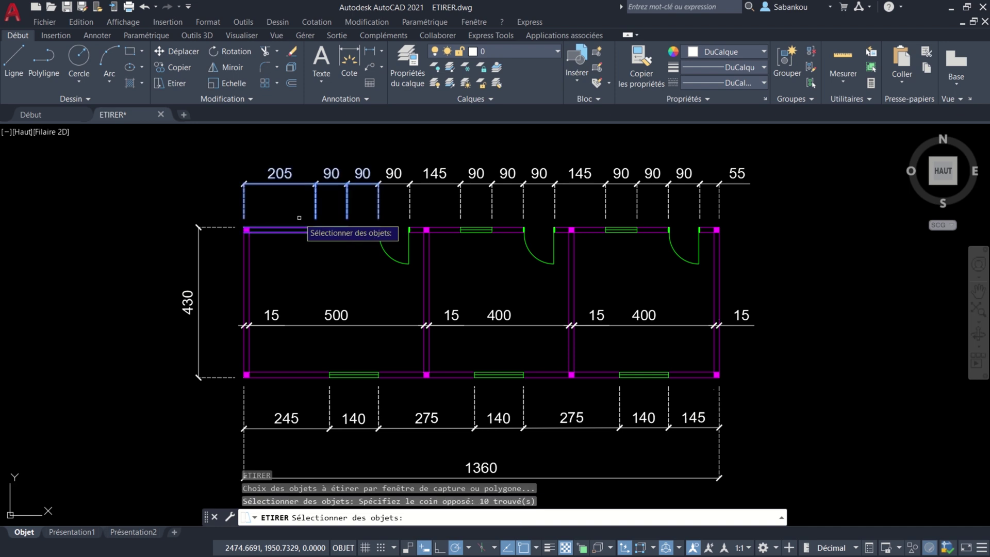
pyautogui.press('Return')
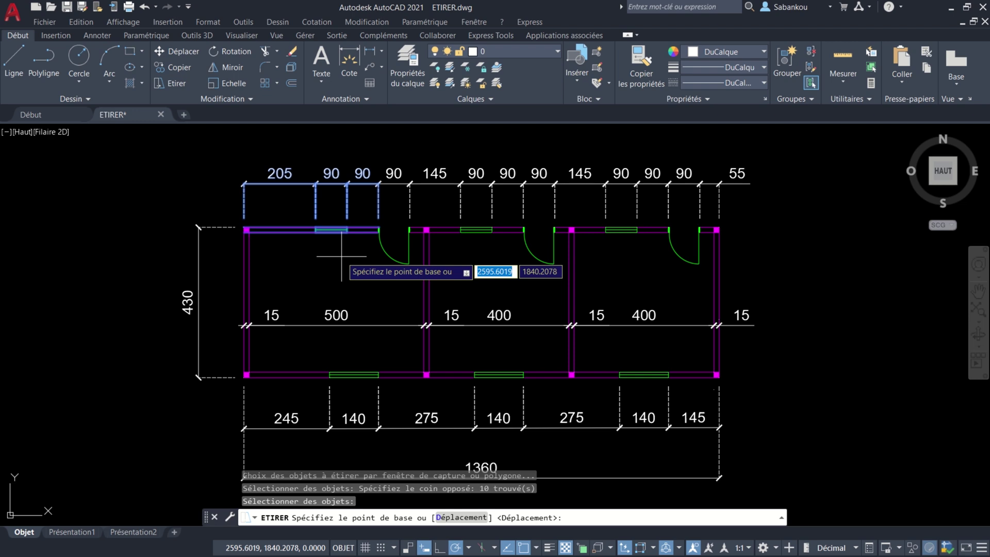
pyautogui.click(315, 232)
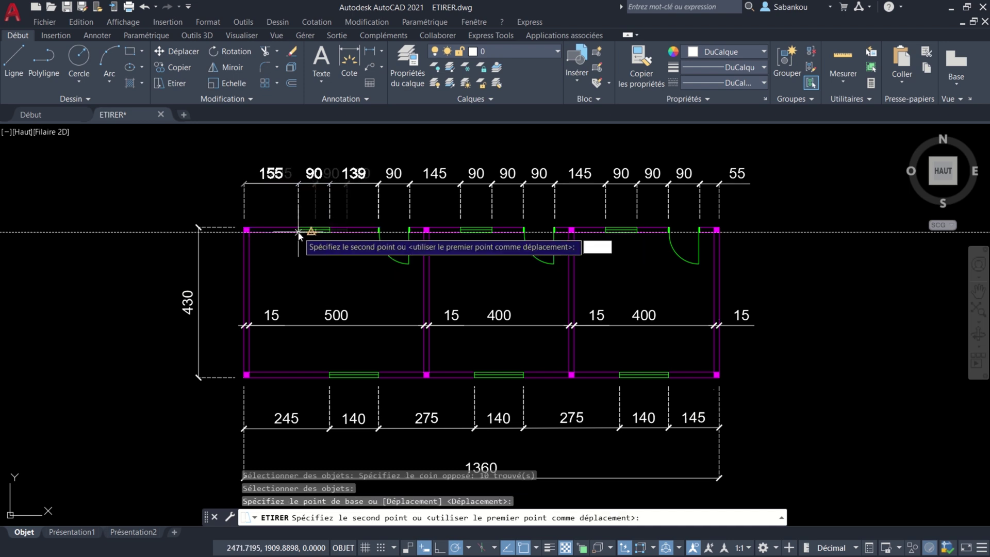
pyautogui.write('50')
pyautogui.press('Return')
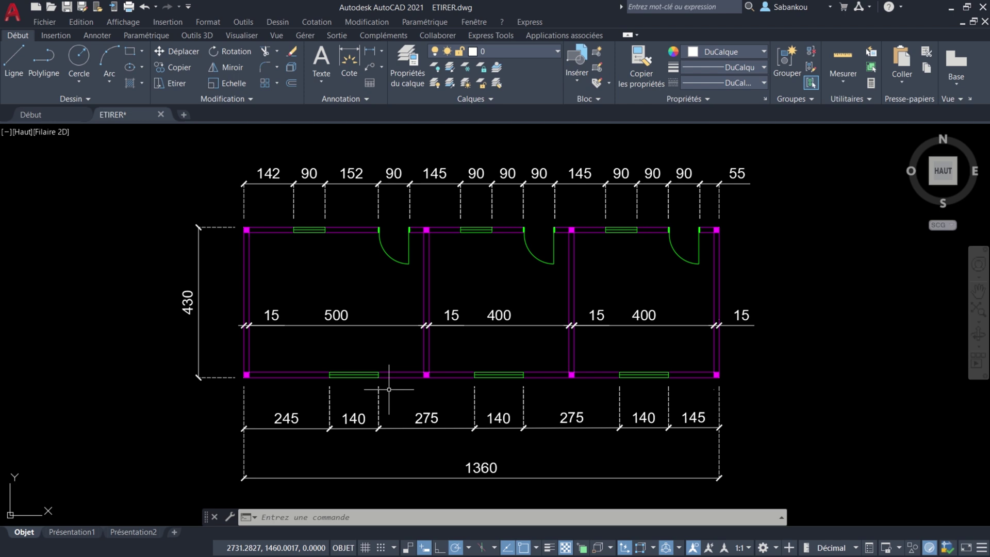
# Step: Stretch the lower-left window 50 left so the bottom dimensions read 195, 140 and 325
pyautogui.write('etirer')
pyautogui.press('Return')
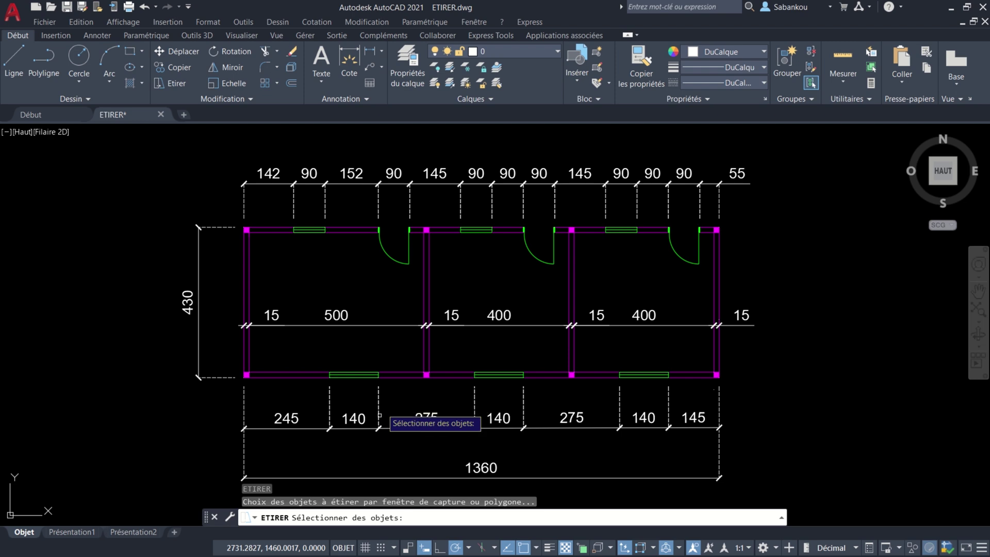
pyautogui.click(392, 385)
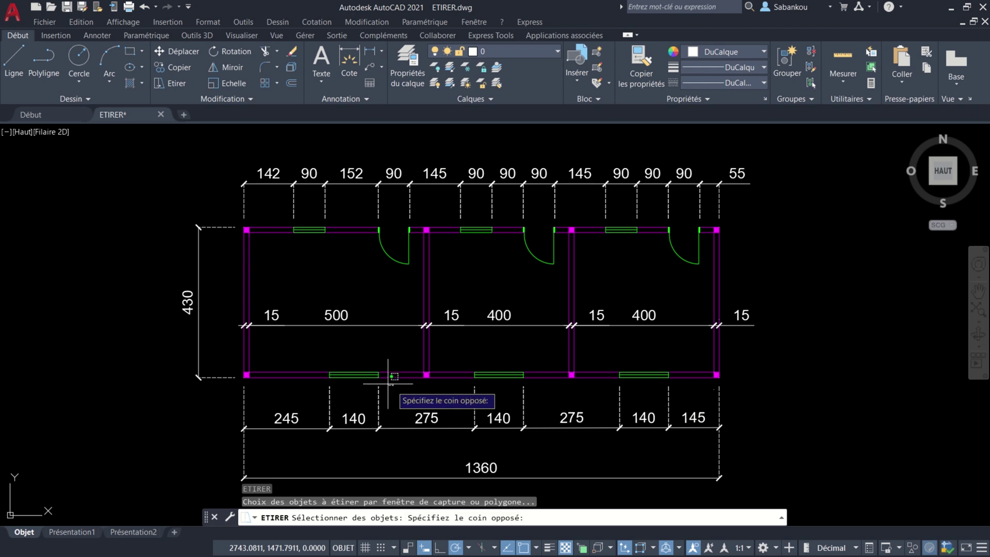
pyautogui.click(320, 354)
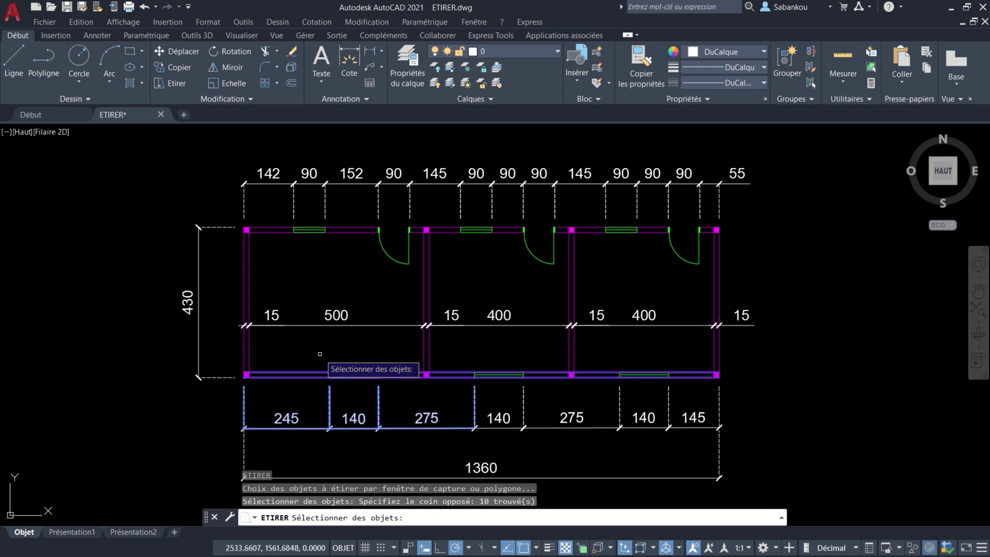
pyautogui.press('Return')
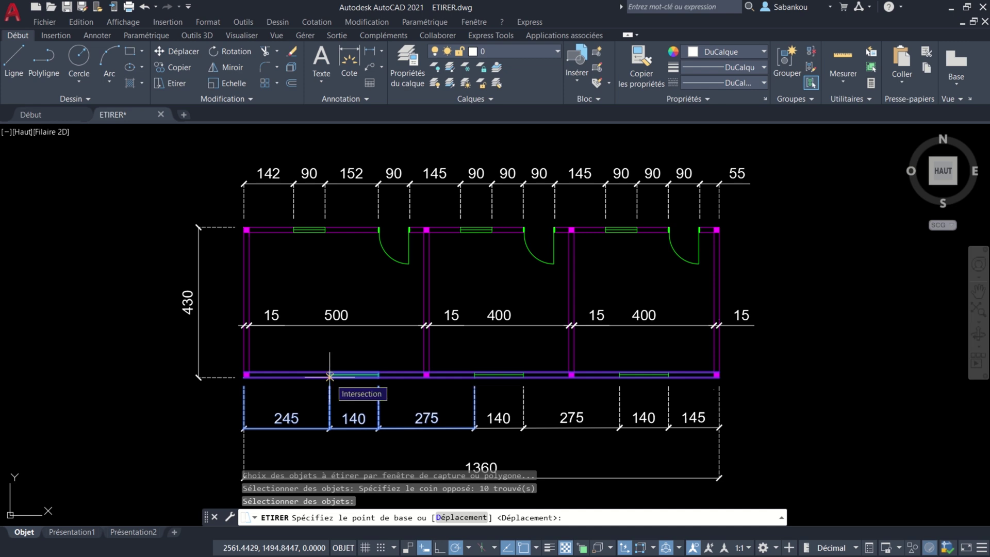
pyautogui.click(330, 376)
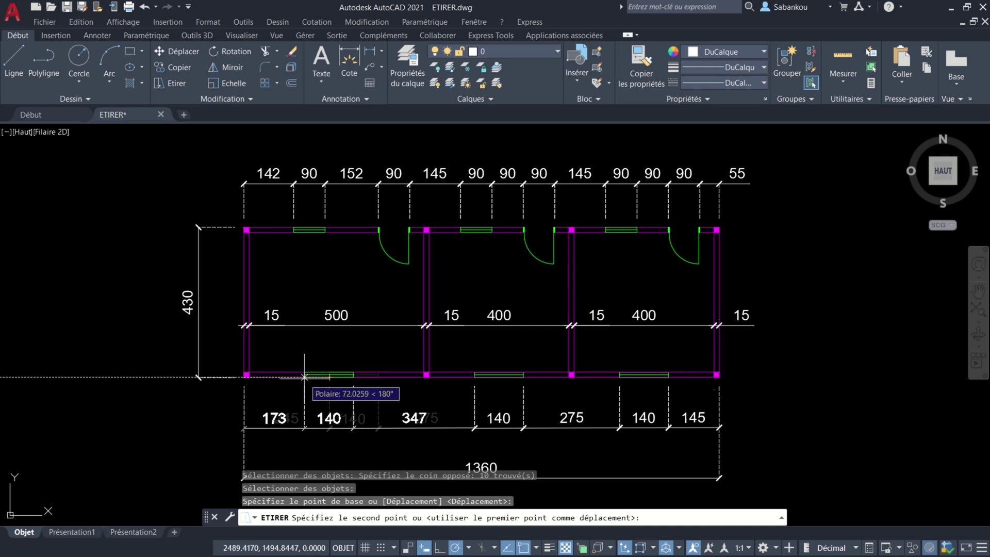
pyautogui.write('50')
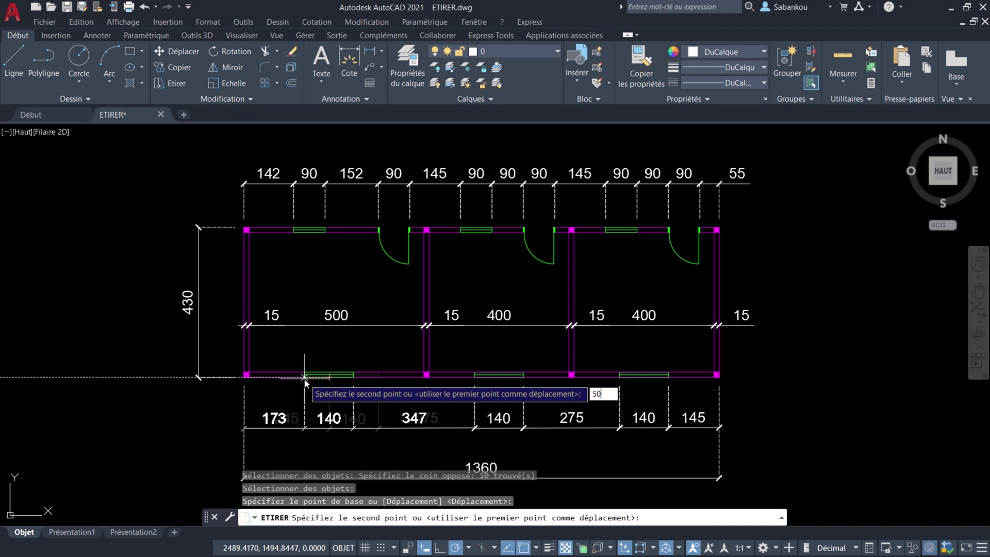
pyautogui.press('Return')
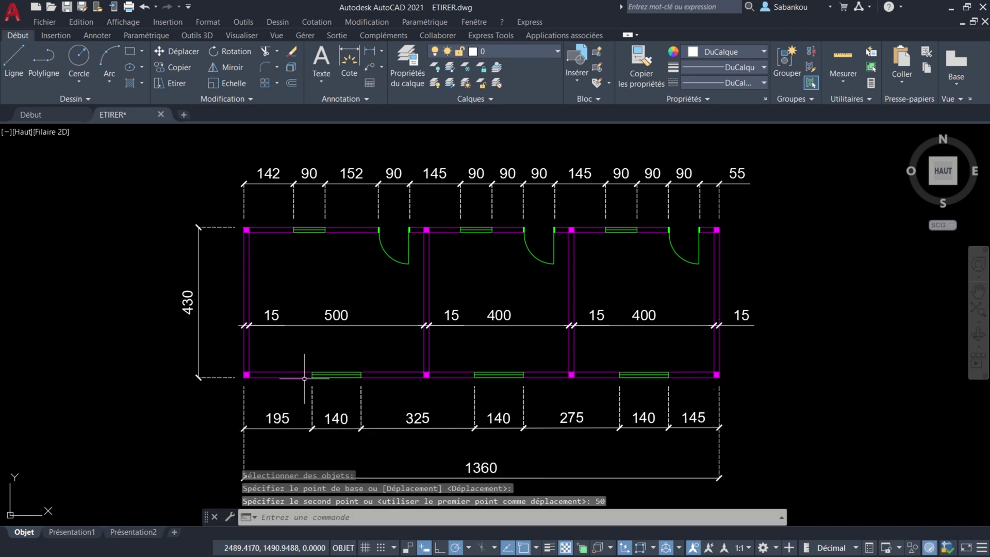